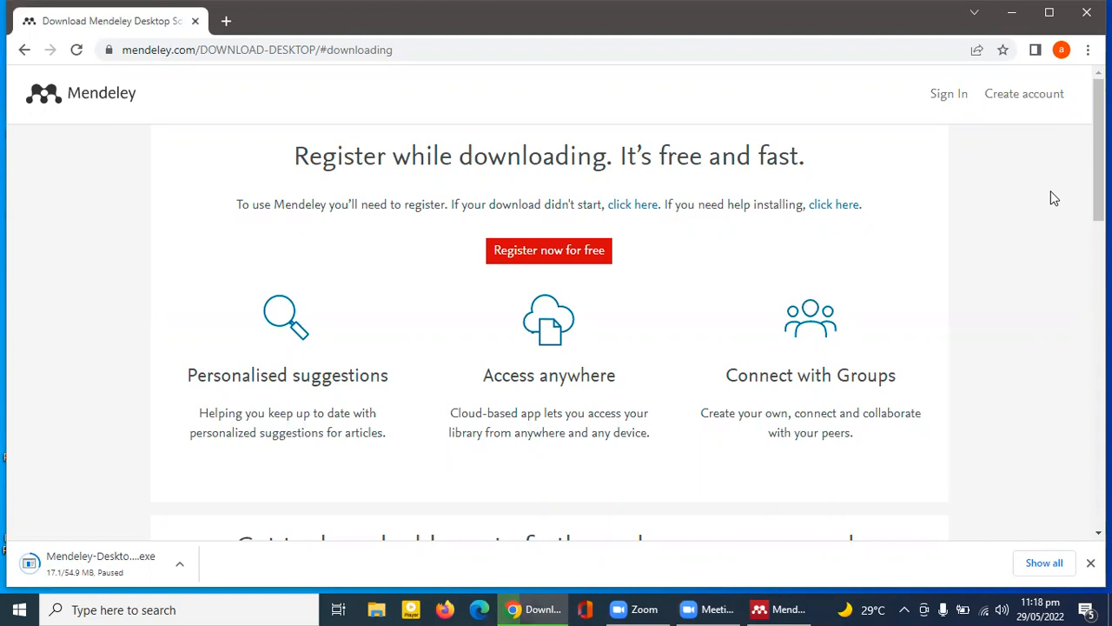
- Open Word, create a blank document and dismiss the new-look announcement
{"action": "left_click", "coordinate": [208, 608]}
{"action": "type", "text": "word"}
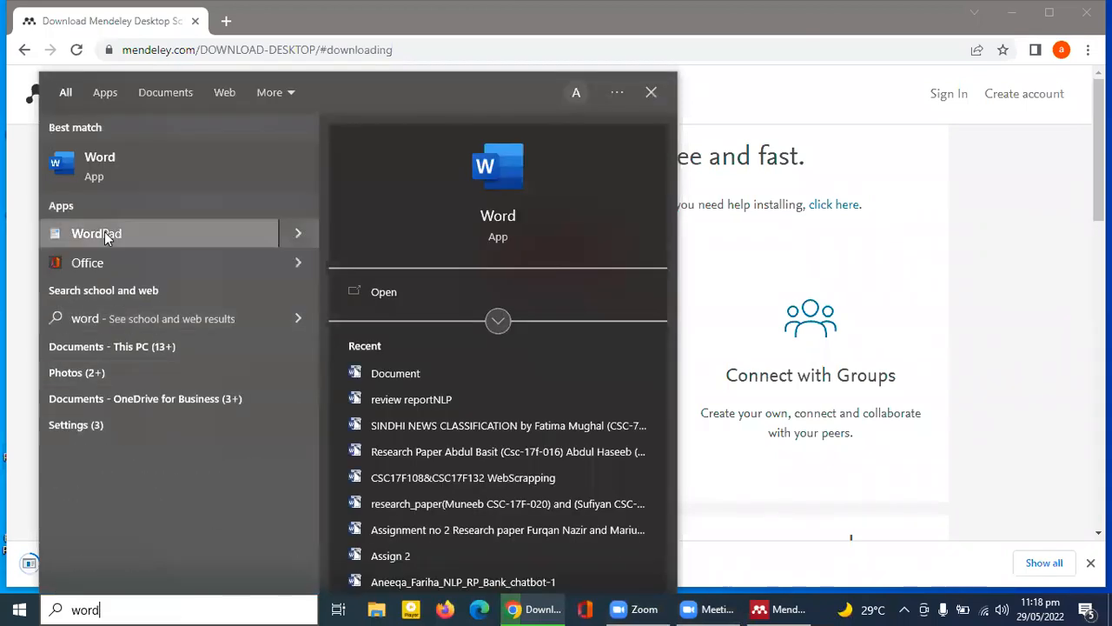
{"action": "left_click", "coordinate": [88, 162]}
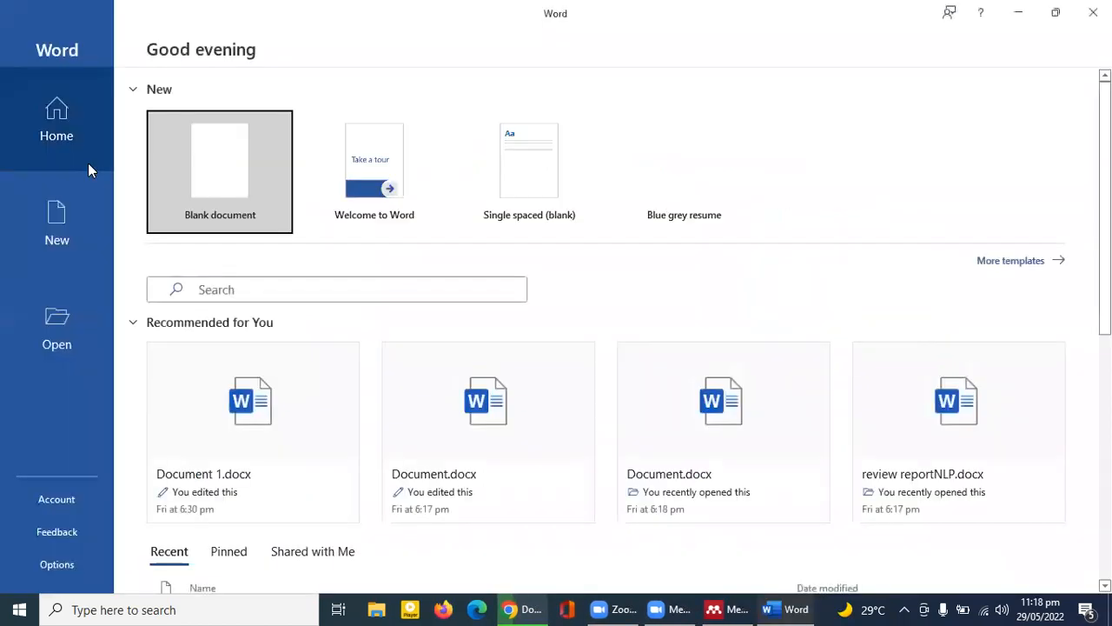
{"action": "left_click", "coordinate": [232, 171]}
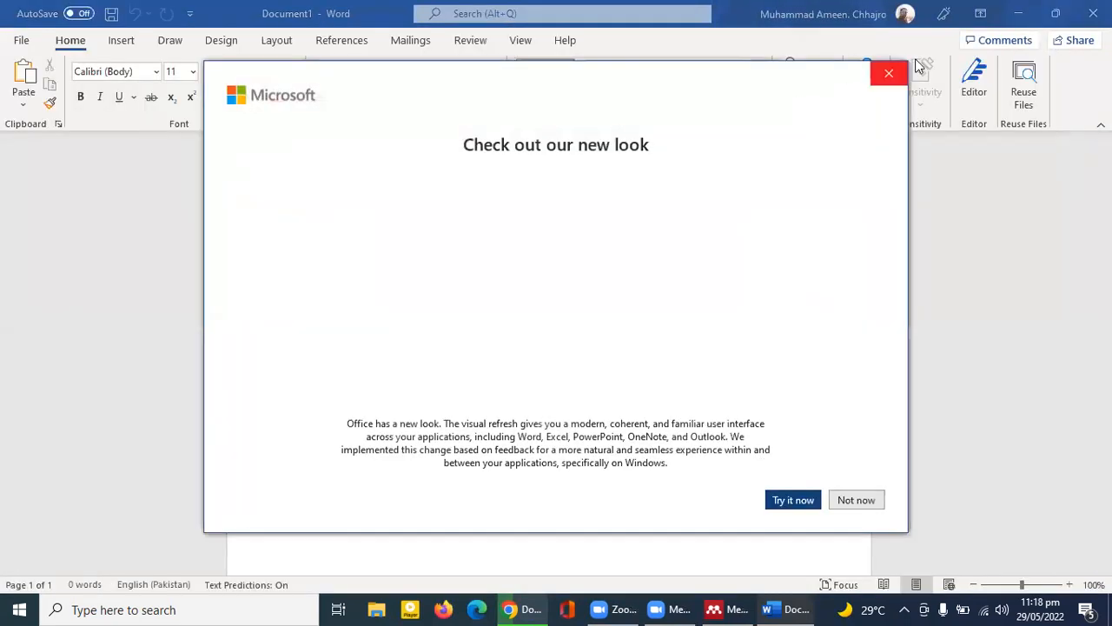
{"action": "left_click", "coordinate": [889, 74]}
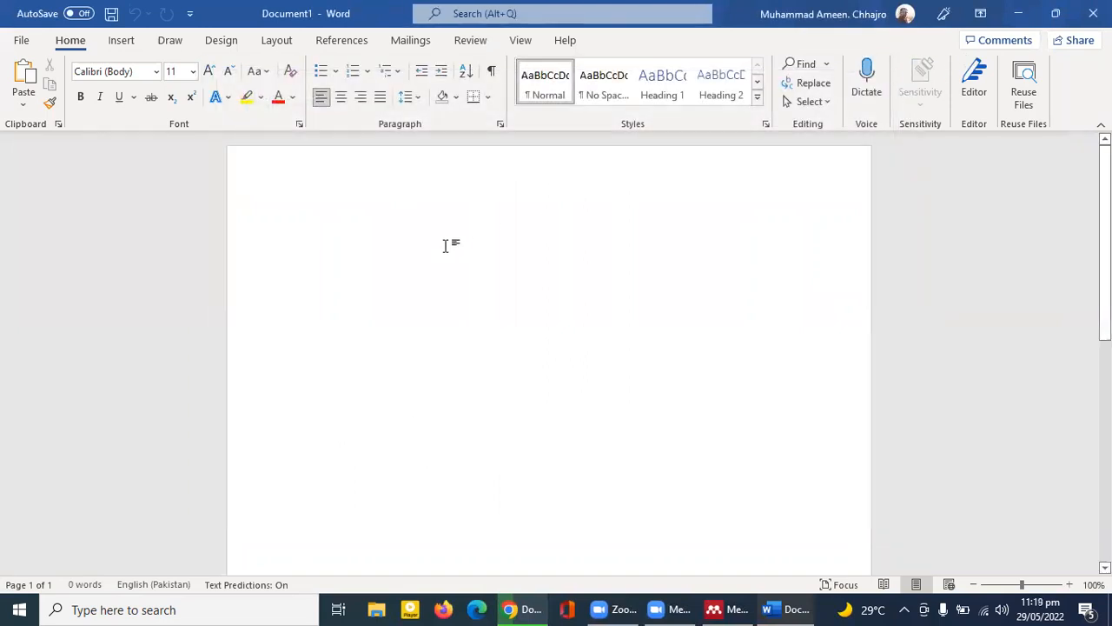
- Enter "An automated model" as the first line of the document and start a new line
{"action": "type", "text": "An autoamt"}
{"action": "key", "text": "BackSpace"}
{"action": "key", "text": "BackSpace"}
{"action": "key", "text": "BackSpace"}
{"action": "key", "text": "BackSpace"}
{"action": "type", "text": "omatedmo"}
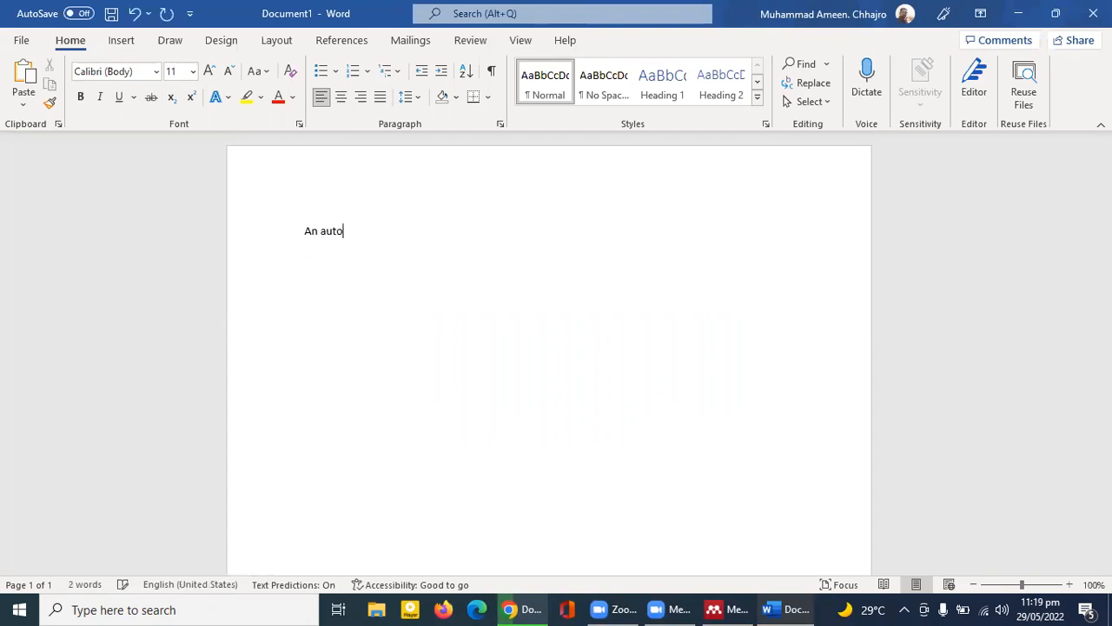
{"action": "key", "text": "BackSpace"}
{"action": "key", "text": "BackSpace"}
{"action": "type", "text": "model"}
{"action": "key", "text": "Return"}
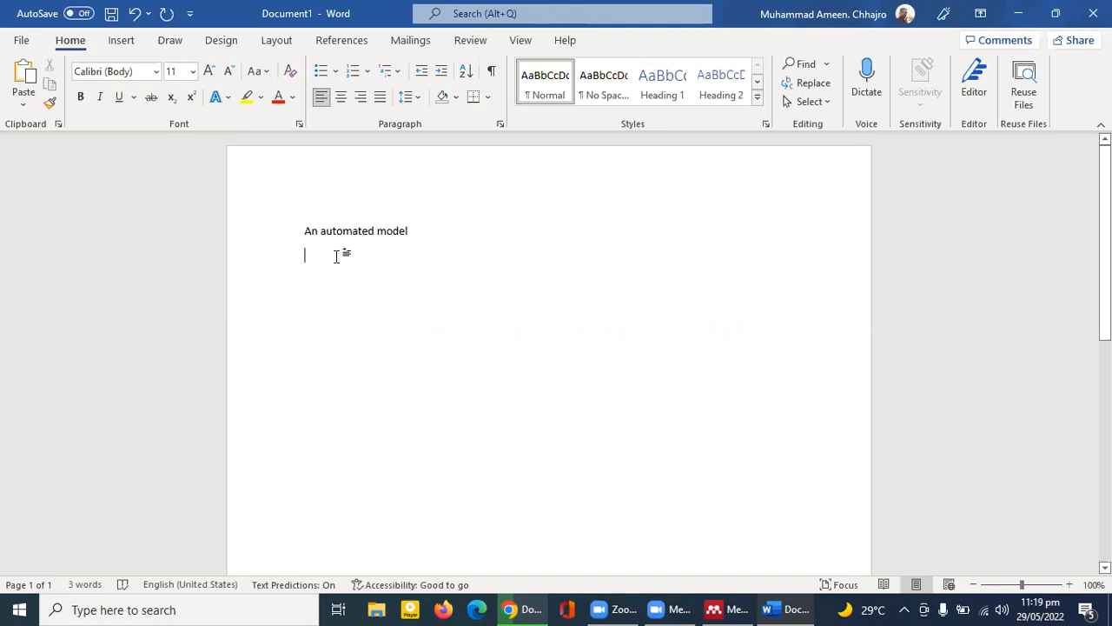
- Write "This is the era of technology" on the second line
{"action": "type", "text": "This "}
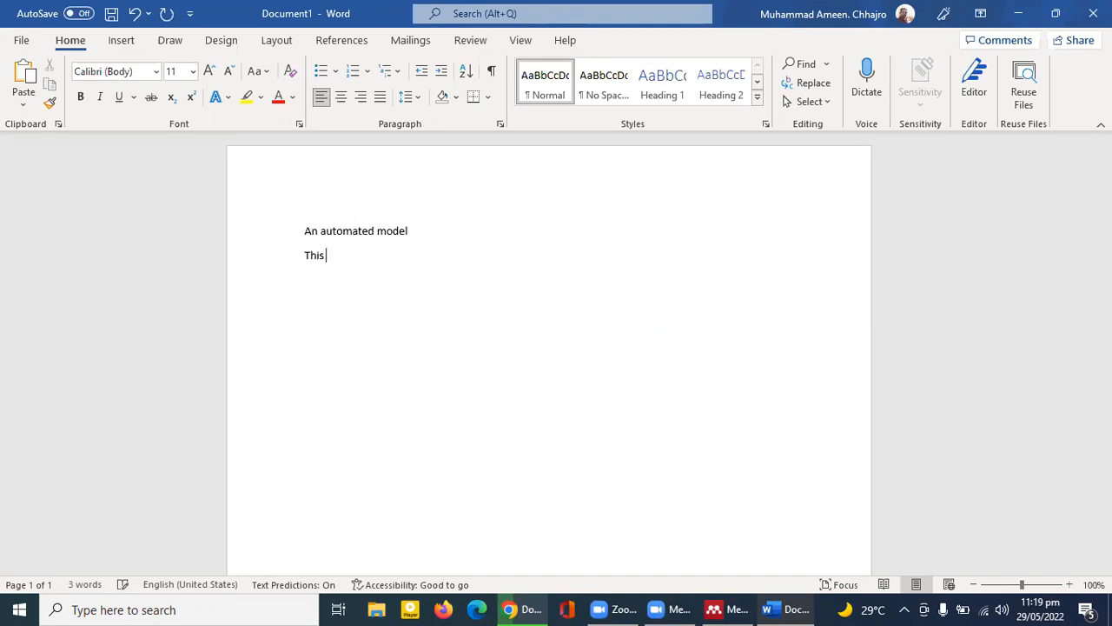
{"action": "type", "text": "is the era of techn"}
{"action": "key", "text": "Tab"}
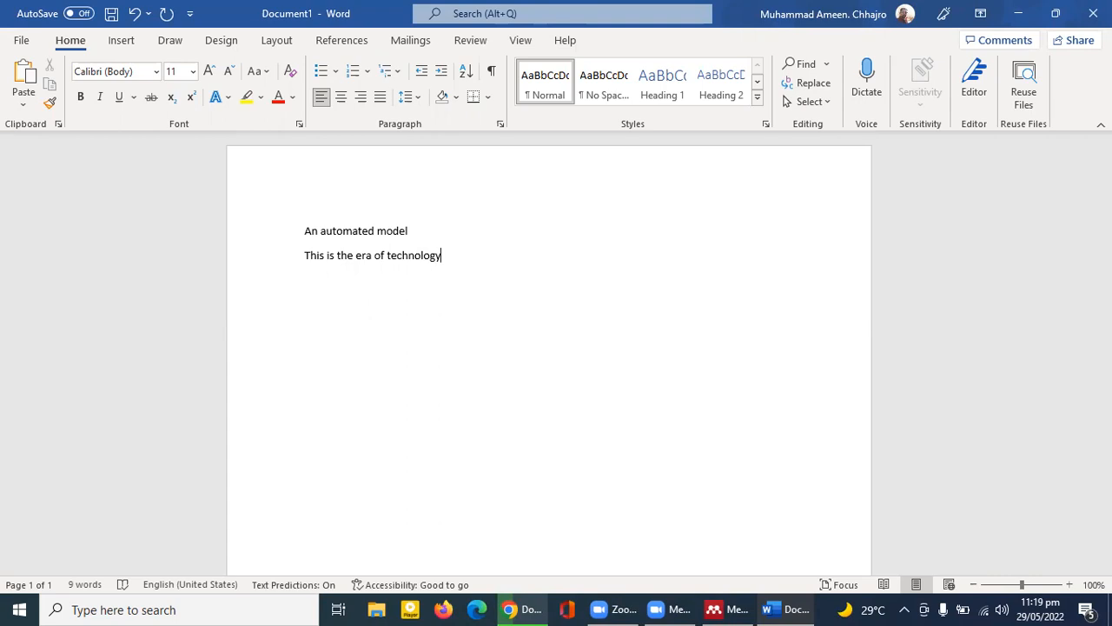
- Add a manual citation "[1]" after "technology" and a "References" heading two lines below the sentence
{"action": "type", "text": "[1]"}
{"action": "left_click", "coordinate": [372, 410]}
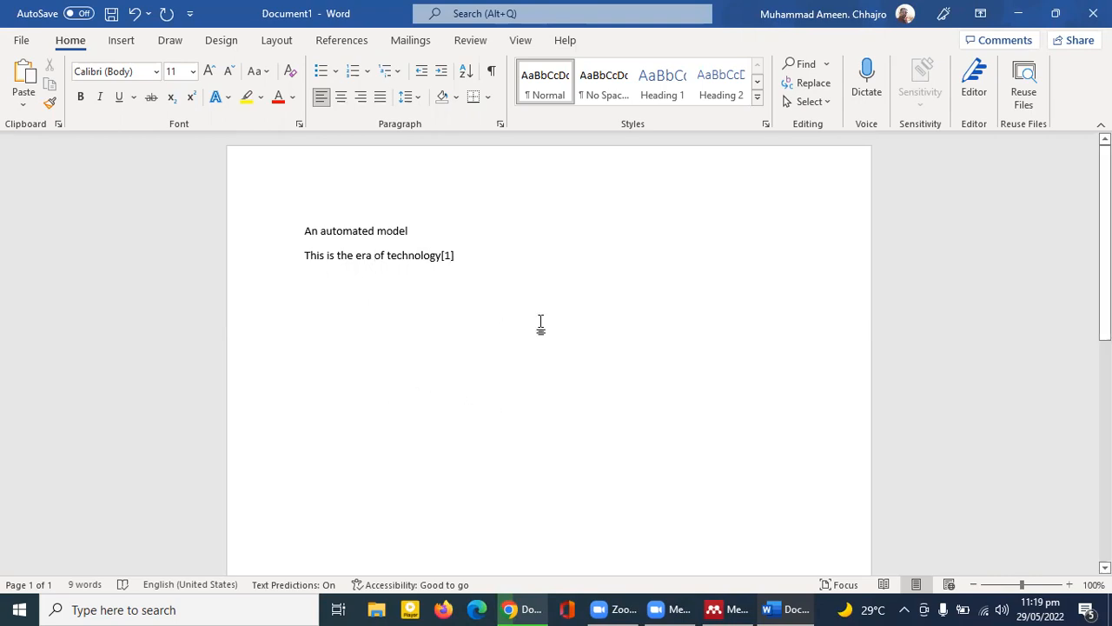
{"action": "left_click", "coordinate": [483, 264]}
{"action": "key", "text": "Return"}
{"action": "key", "text": "Return"}
{"action": "type", "text": "Ref"}
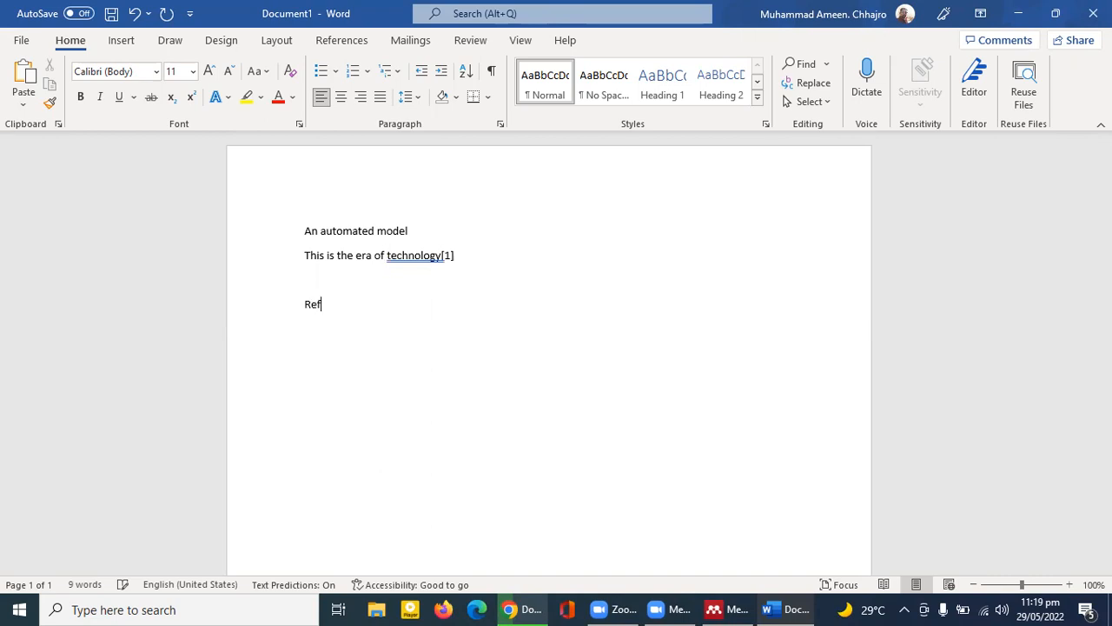
{"action": "type", "text": "erences"}
{"action": "key", "text": "Return"}
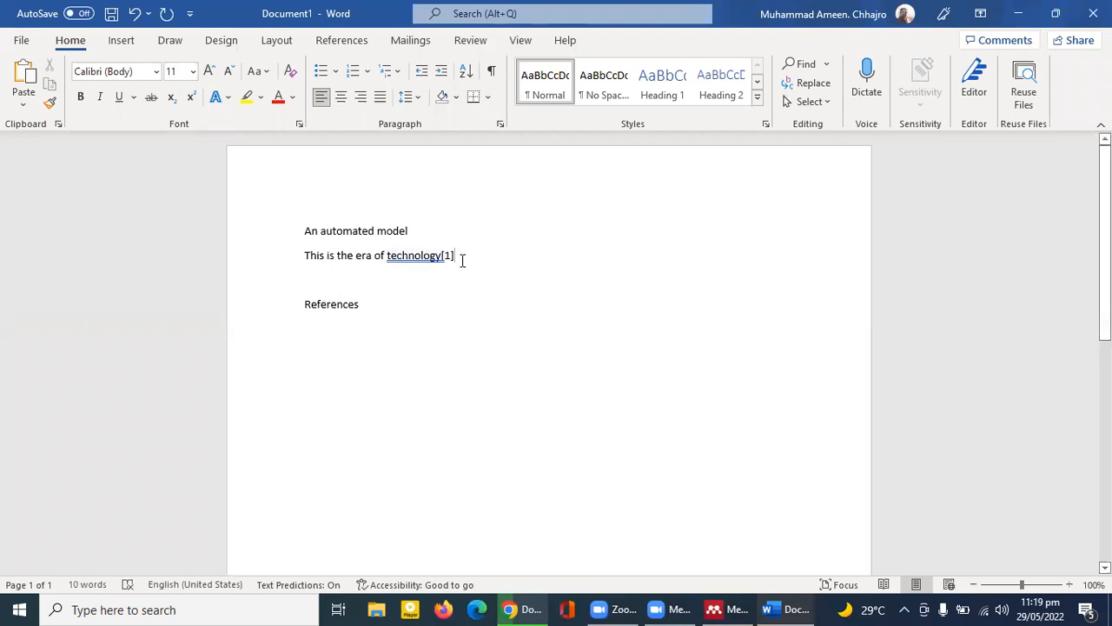
- Remove the "References" heading and the manual "[1]" so the text ends at "technology"
{"action": "key", "text": "ctrl+z"}
{"action": "left_click", "coordinate": [369, 304]}
{"action": "key", "text": "BackSpace"}
{"action": "key", "text": "BackSpace"}
{"action": "key", "text": "BackSpace"}
{"action": "key", "text": "BackSpace"}
{"action": "key", "text": "BackSpace"}
{"action": "key", "text": "BackSpace"}
{"action": "key", "text": "BackSpace"}
{"action": "key", "text": "BackSpace"}
{"action": "key", "text": "BackSpace"}
{"action": "key", "text": "BackSpace"}
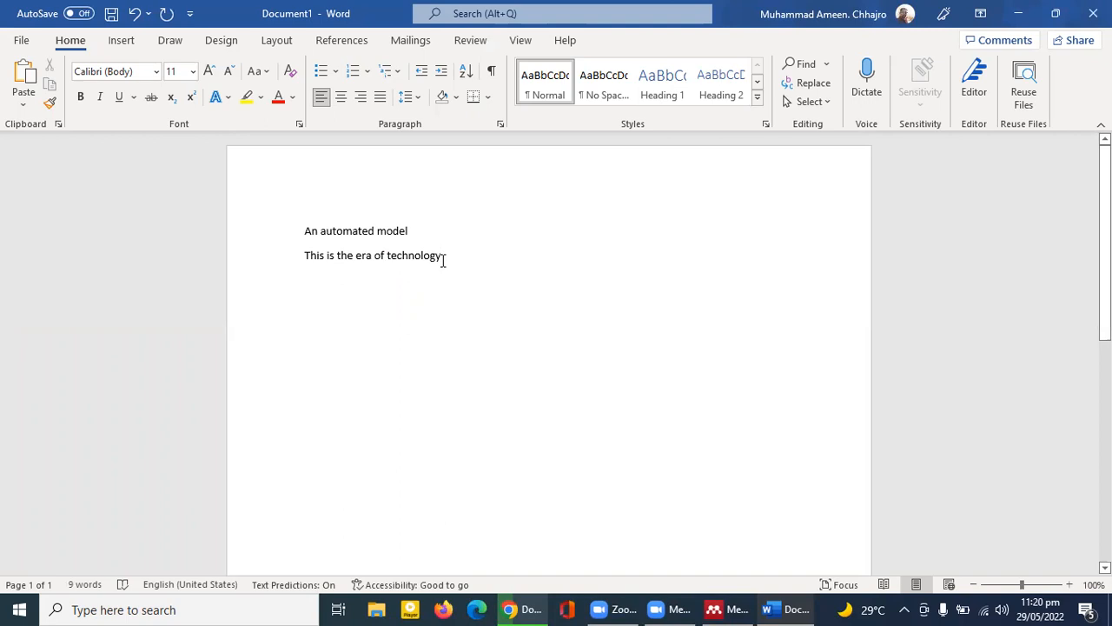
- Start a Mendeley citation after "technology", try a library search for "sin" and clear the search text
{"action": "left_click", "coordinate": [349, 40]}
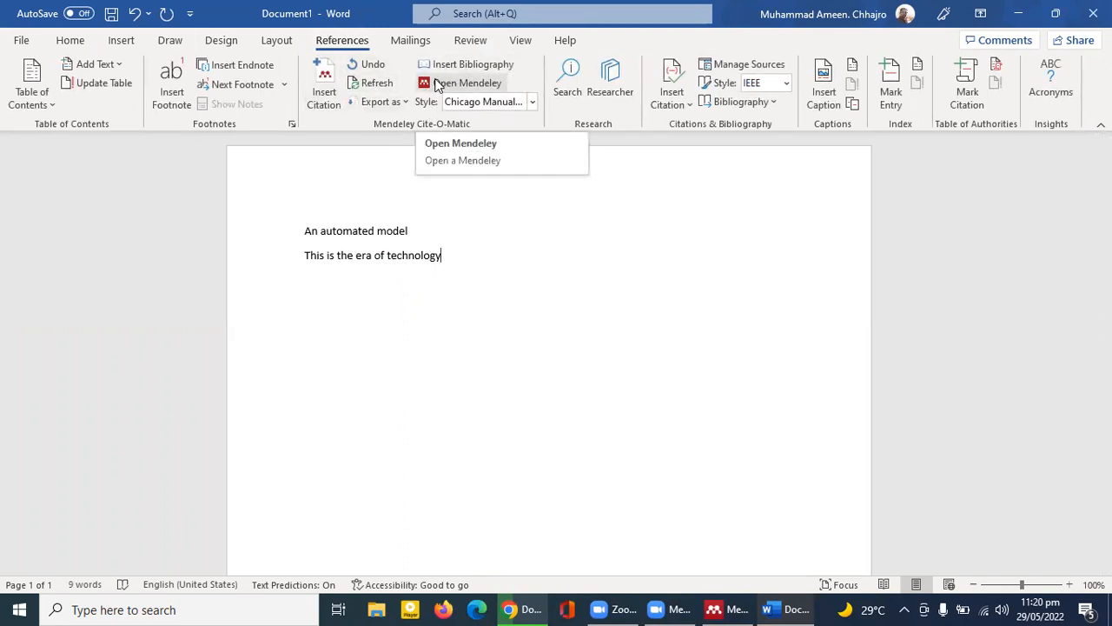
{"action": "left_click", "coordinate": [324, 97]}
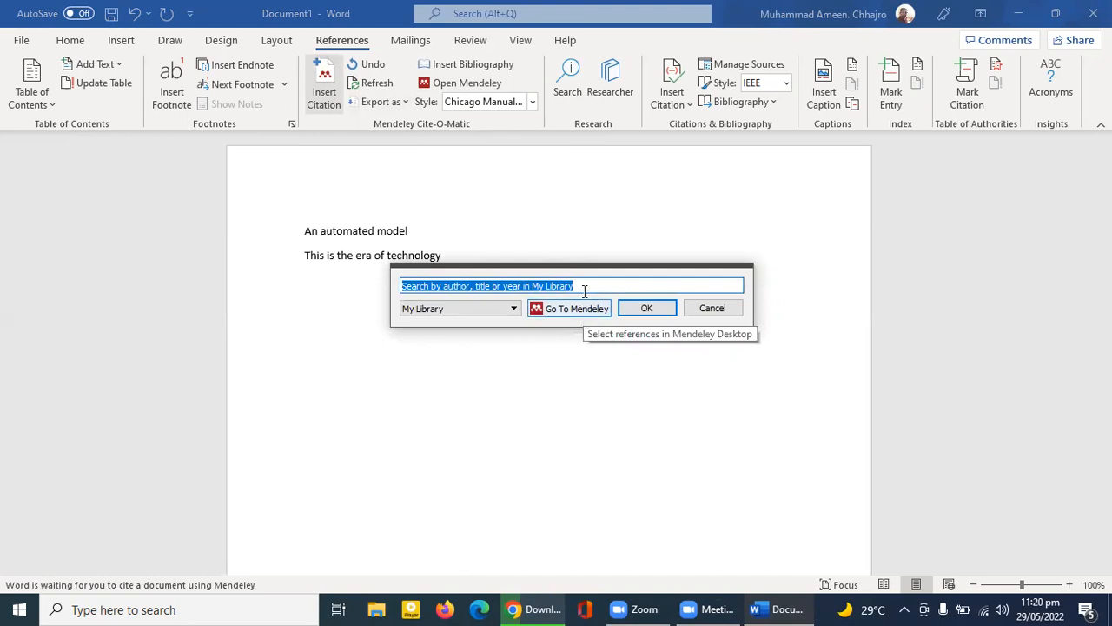
{"action": "left_click", "coordinate": [584, 290]}
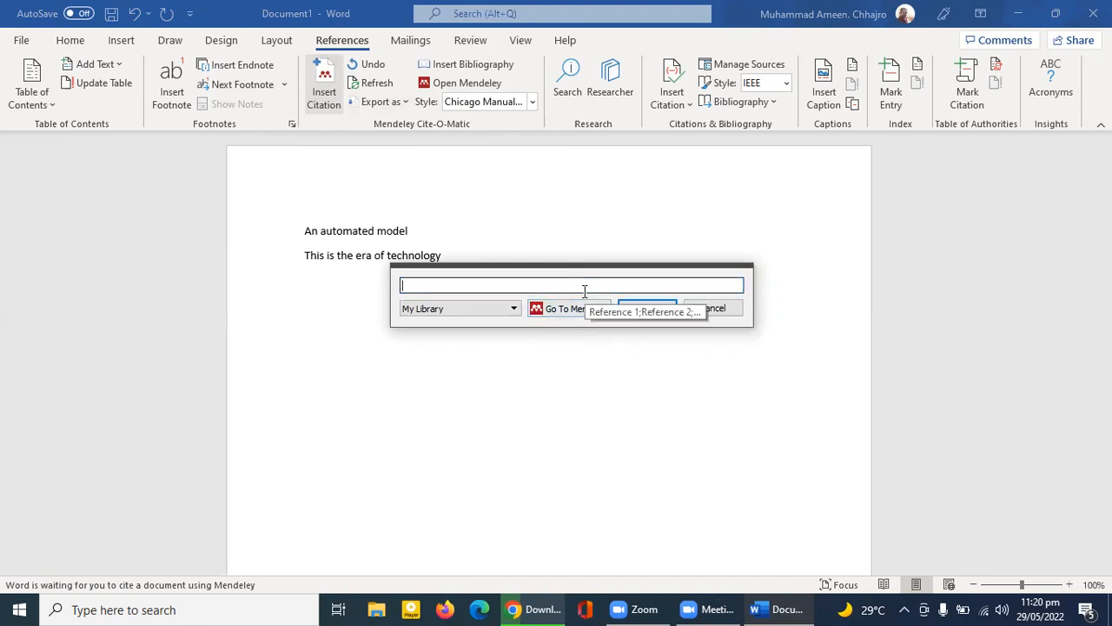
{"action": "type", "text": "sin"}
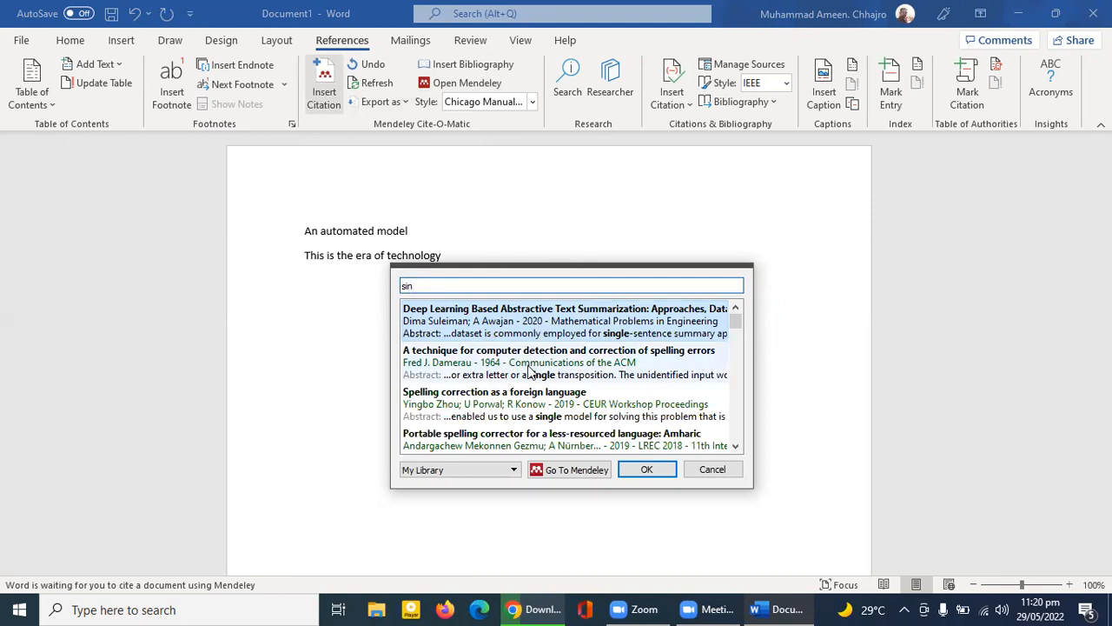
{"action": "key", "text": "BackSpace"}
{"action": "key", "text": "BackSpace"}
{"action": "key", "text": "BackSpace"}
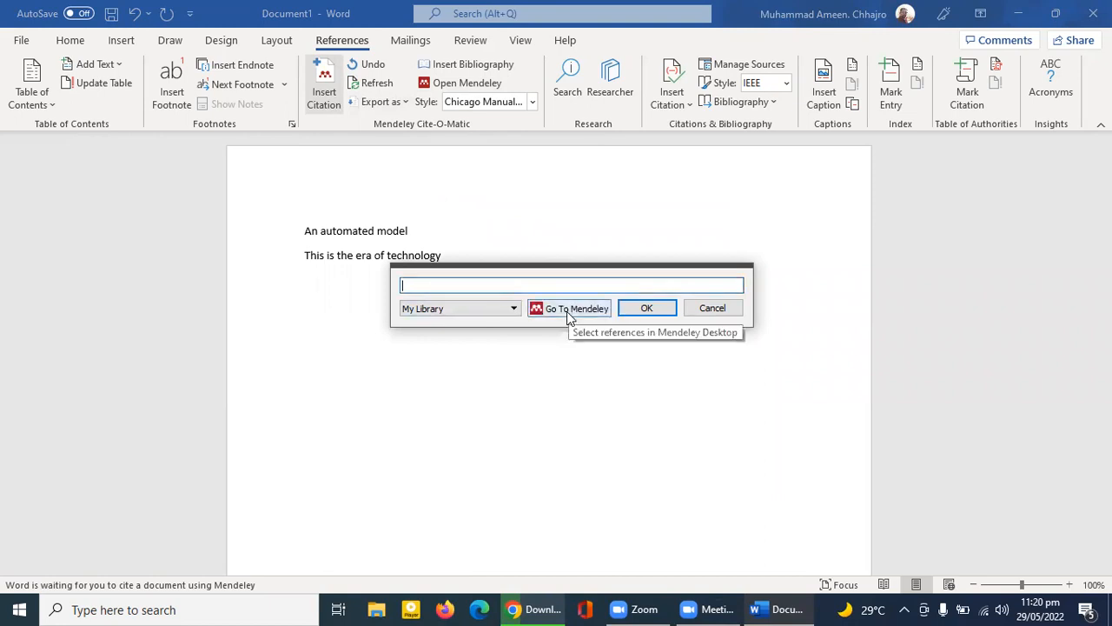
- Switch to Mendeley Desktop and cite the HINDIA spell-checking paper from the my_thesis folder
{"action": "left_click", "coordinate": [569, 309]}
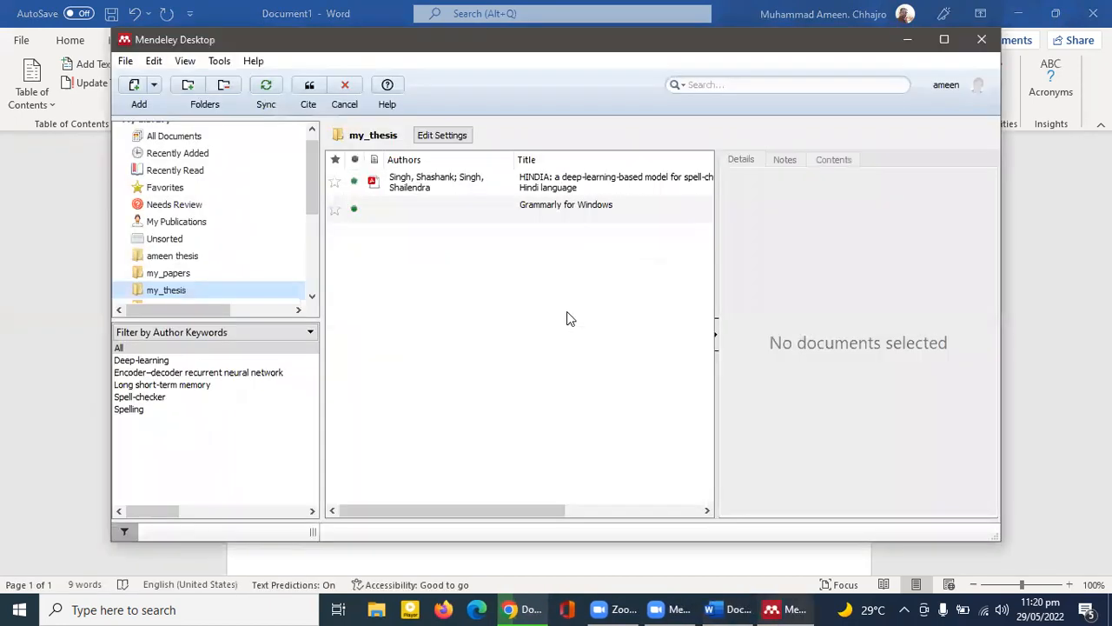
{"action": "left_click", "coordinate": [476, 183]}
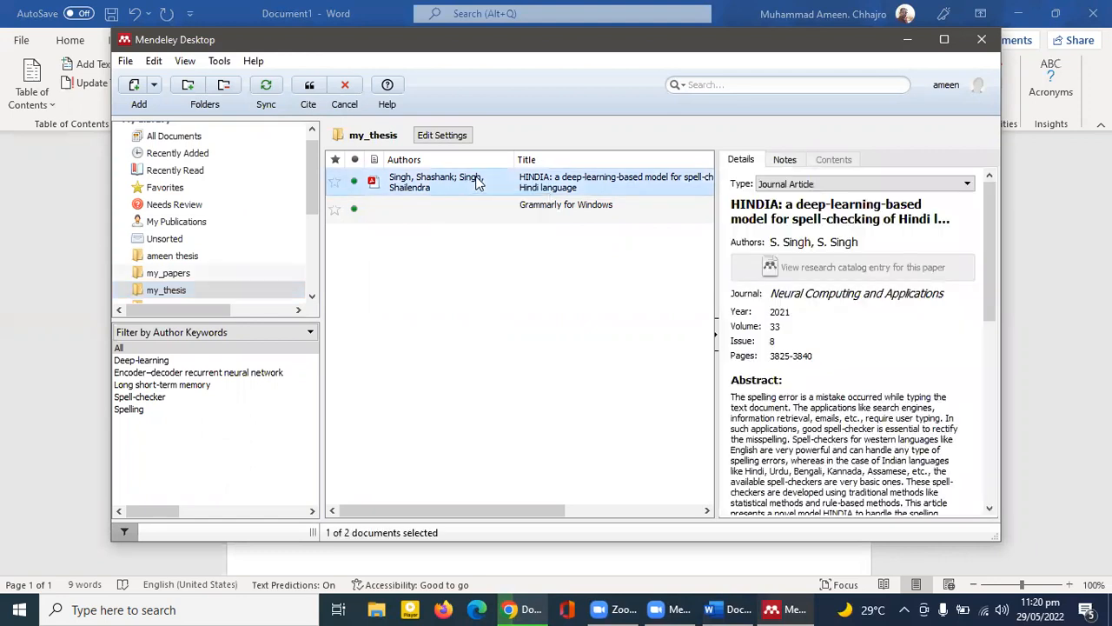
{"action": "left_click", "coordinate": [309, 87]}
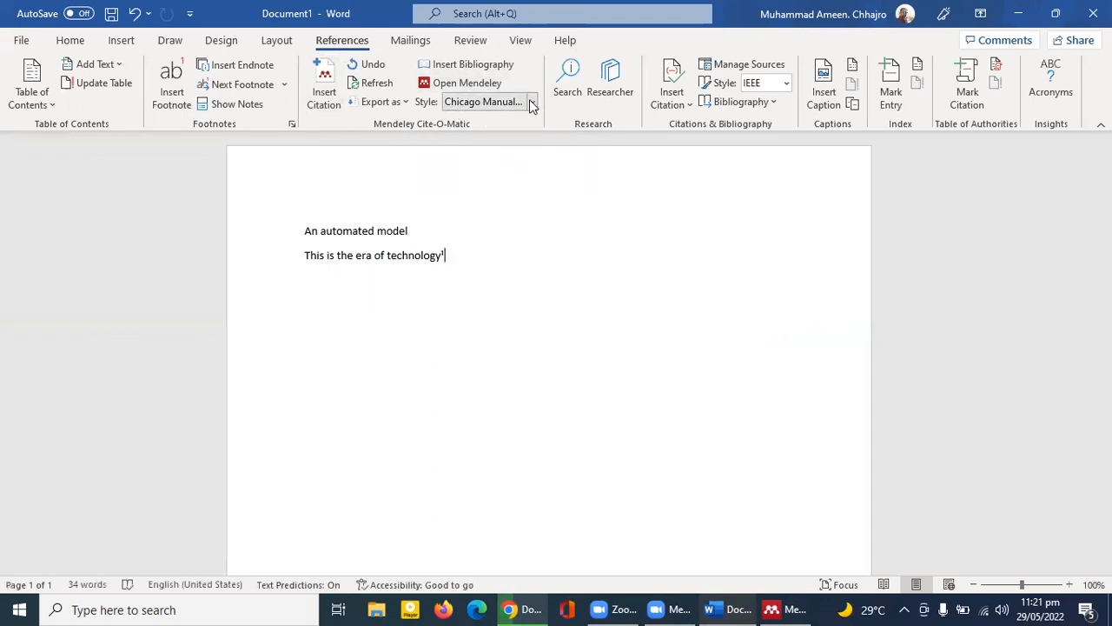
- Change the Mendeley citation style to IEEE and place the cursor after the citation
{"action": "left_click", "coordinate": [532, 103]}
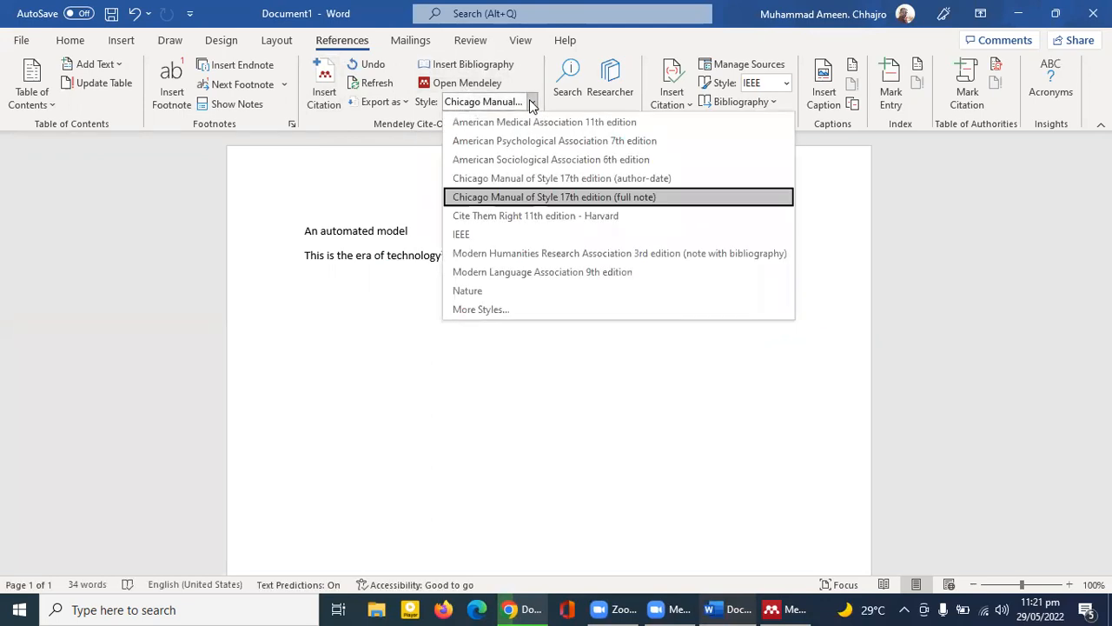
{"action": "left_click", "coordinate": [520, 240]}
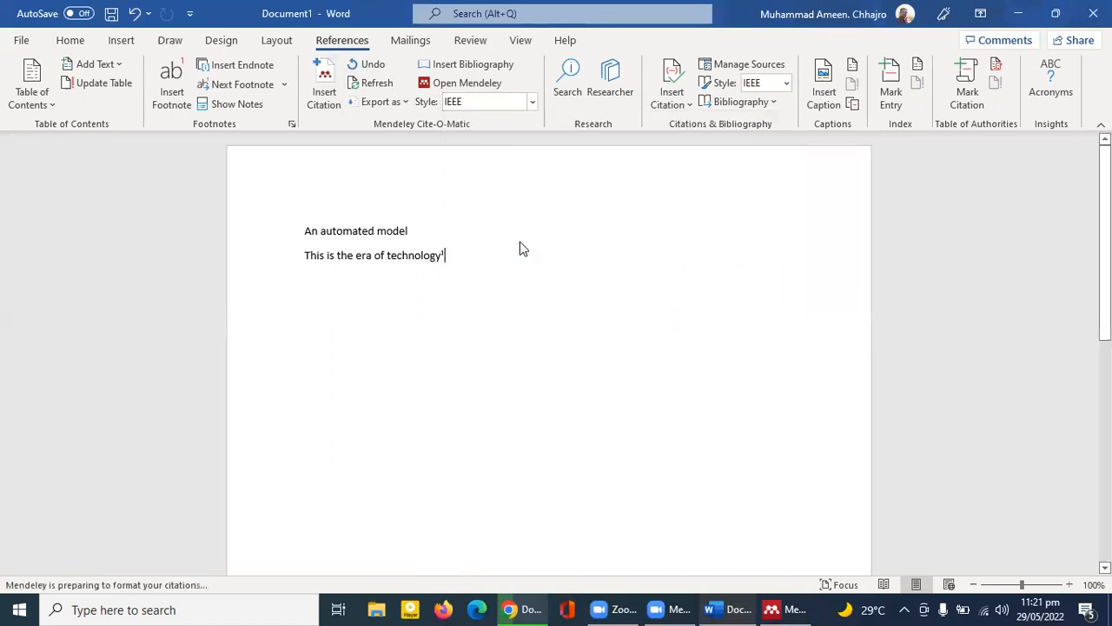
{"action": "left_click", "coordinate": [470, 255]}
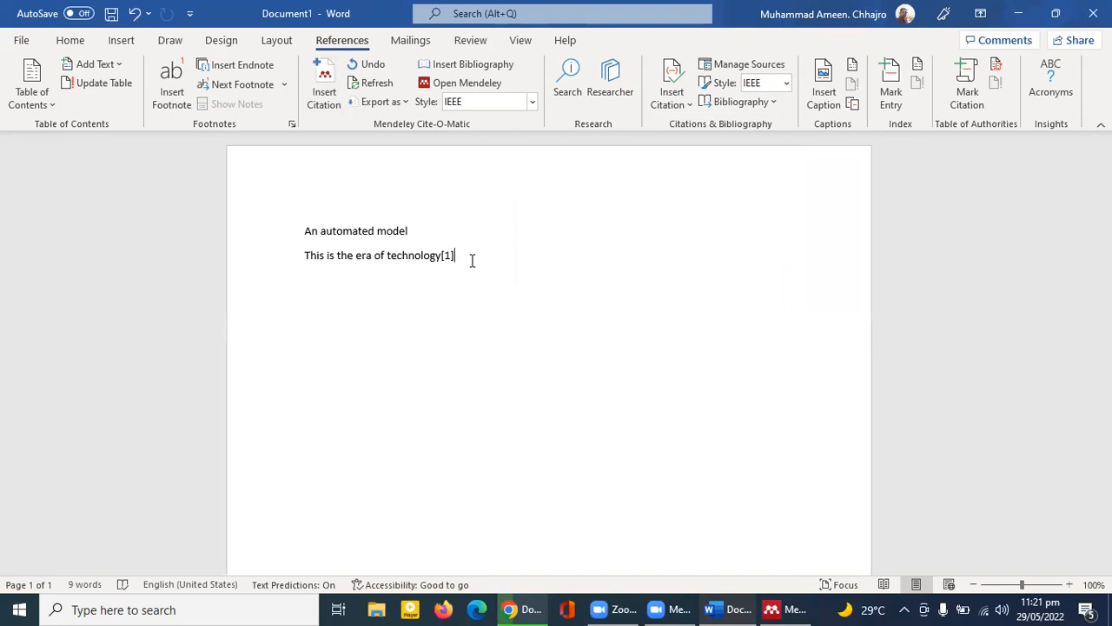
- Open Mendeley's additional citation styles, look through the installed ones and search the downloadable ones for "apa"
{"action": "left_click", "coordinate": [532, 102]}
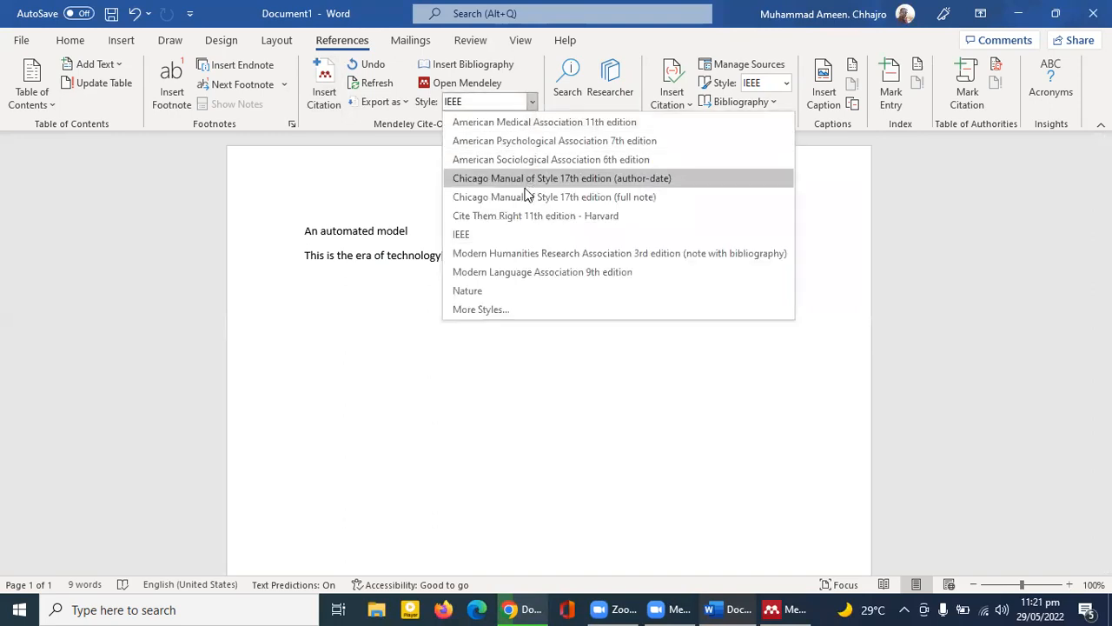
{"action": "left_click", "coordinate": [508, 310]}
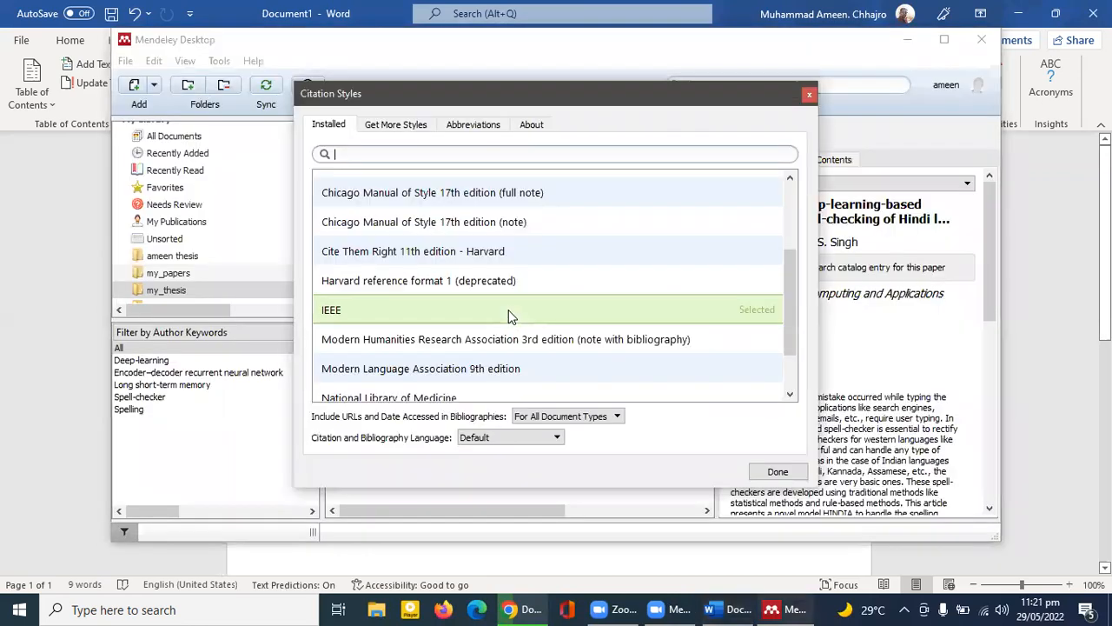
{"action": "left_click_drag", "start_coordinate": [788, 298], "coordinate": [789, 319]}
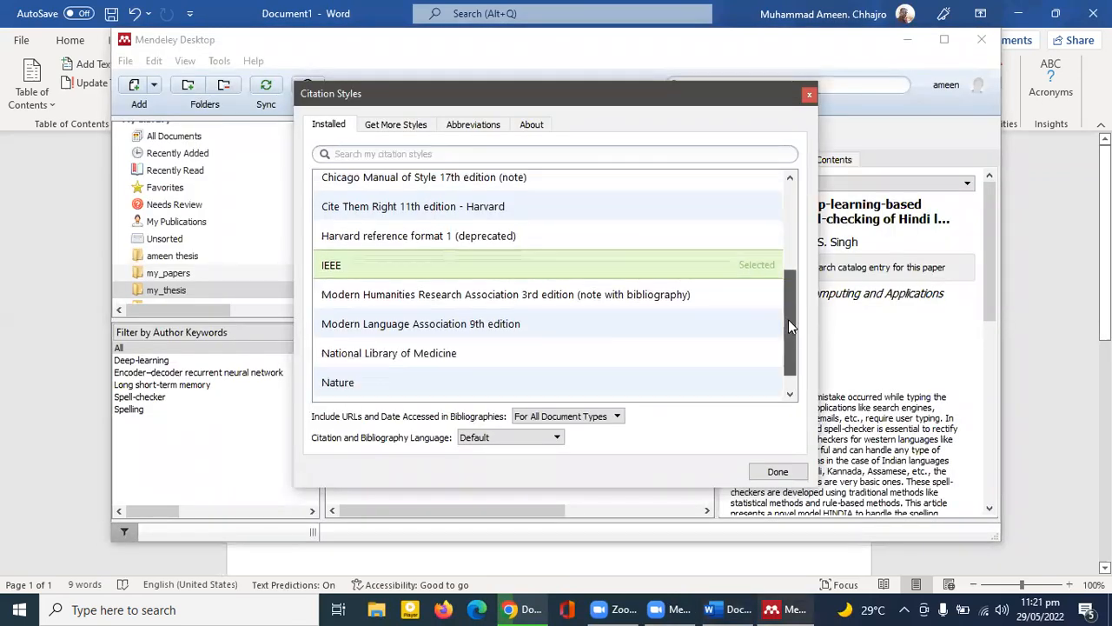
{"action": "left_click", "coordinate": [410, 127]}
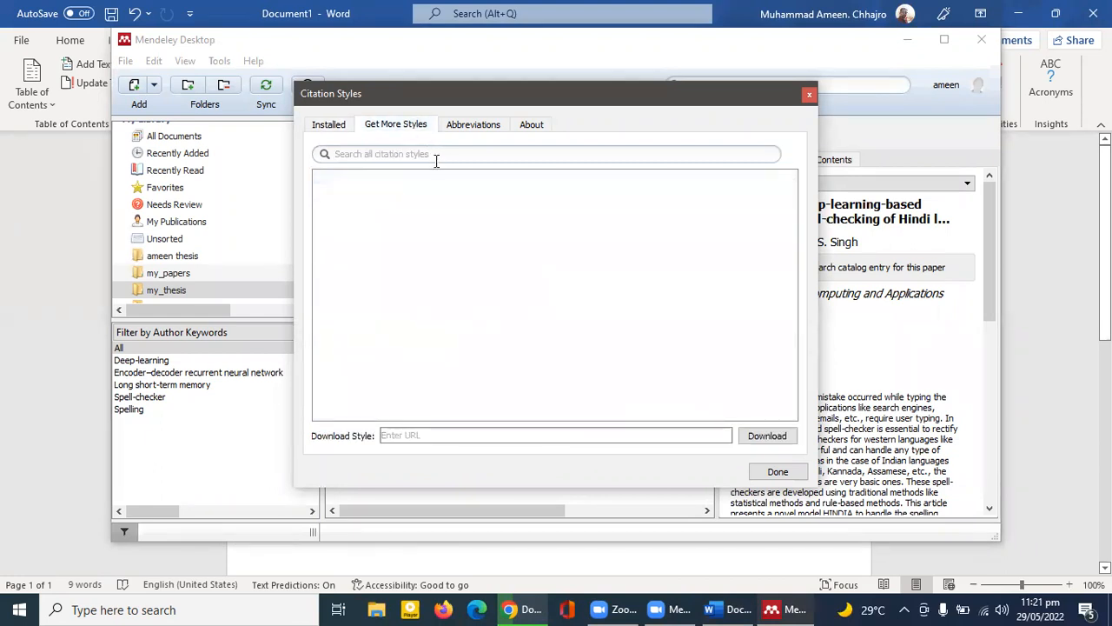
{"action": "left_click", "coordinate": [436, 155]}
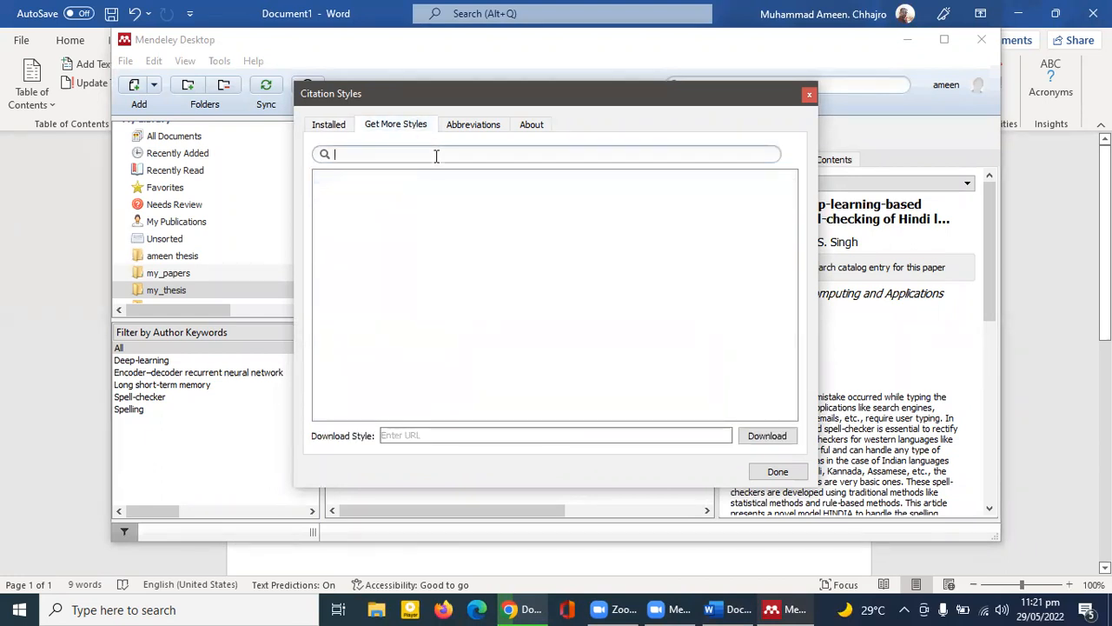
{"action": "type", "text": "apa"}
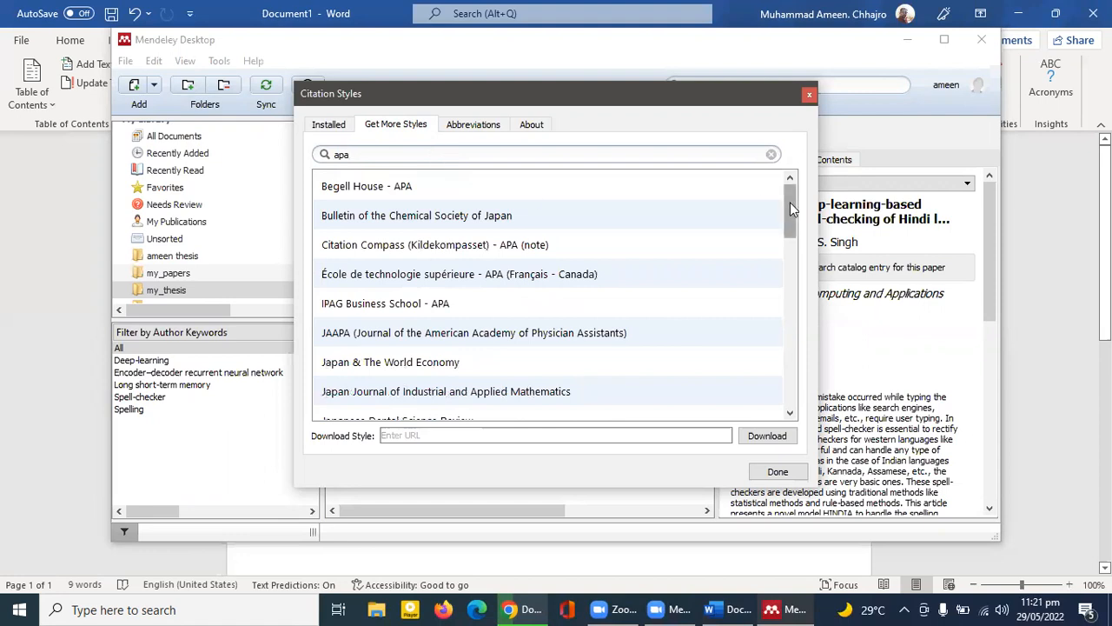
{"action": "left_click_drag", "start_coordinate": [790, 202], "coordinate": [769, 186]}
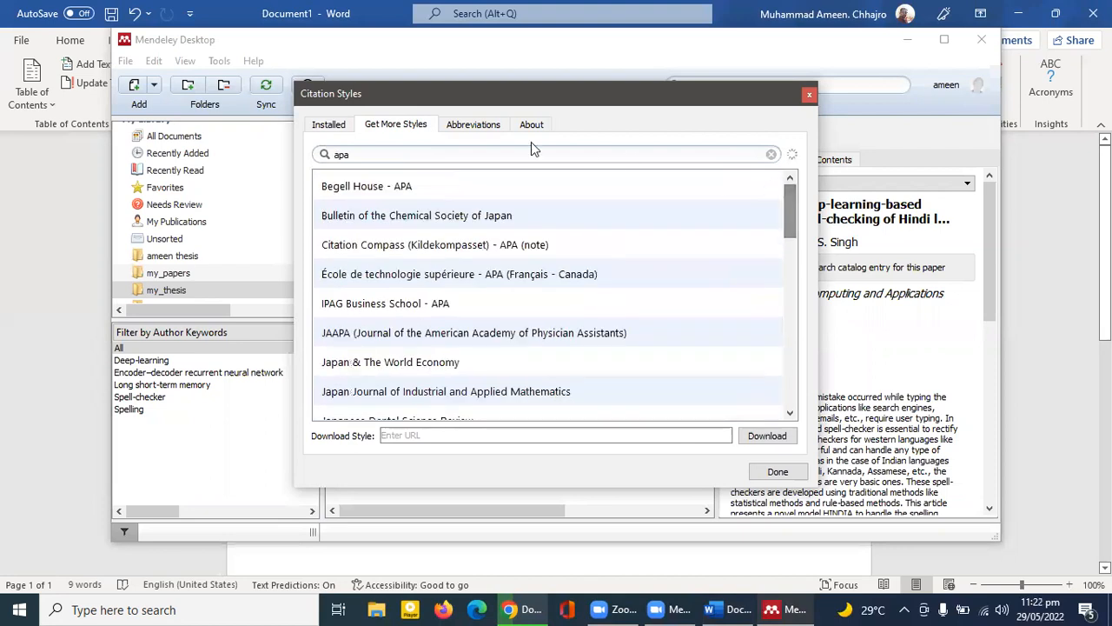
- Clear the style search, view the 2D Materials entry among the downloadable styles, and close the citation styles window
{"action": "left_click", "coordinate": [394, 154]}
{"action": "key", "text": "BackSpace"}
{"action": "key", "text": "BackSpace"}
{"action": "key", "text": "BackSpace"}
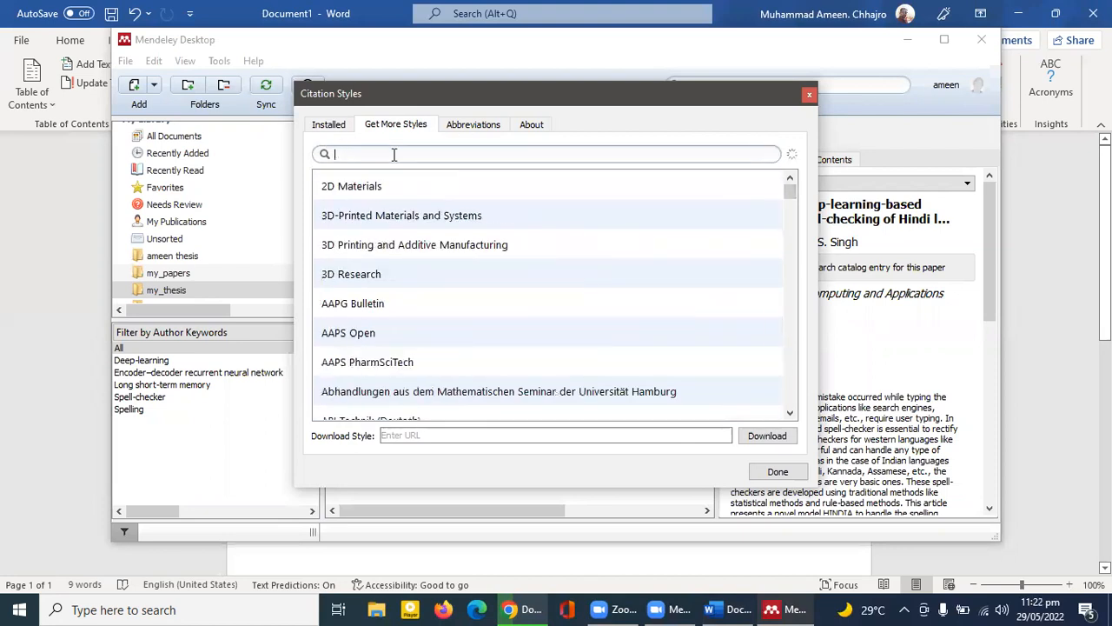
{"action": "left_click", "coordinate": [329, 127]}
{"action": "left_click", "coordinate": [401, 128]}
{"action": "left_click", "coordinate": [410, 185]}
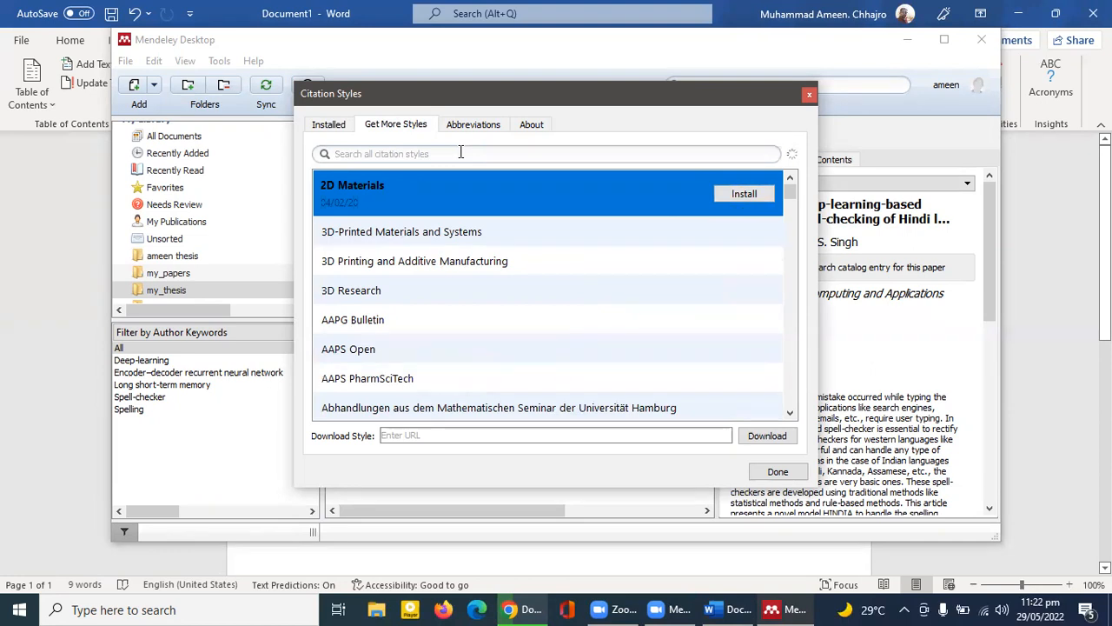
{"action": "left_click", "coordinate": [807, 95]}
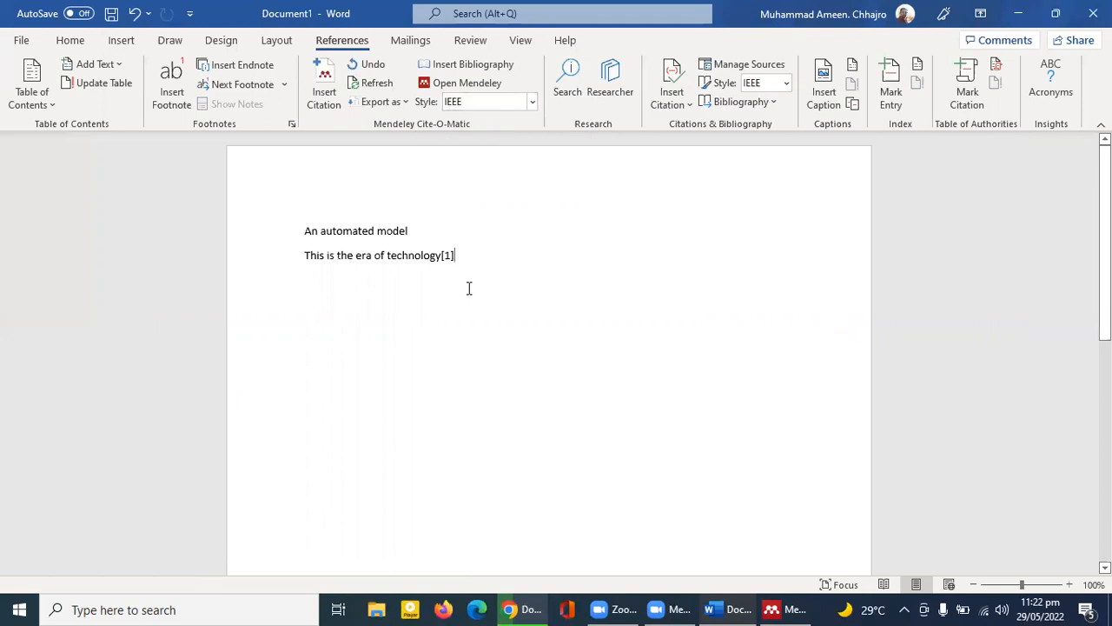
- Continue the body line after the citation with ".its is very important to know the basics of AI"
{"action": "type", "text": "."}
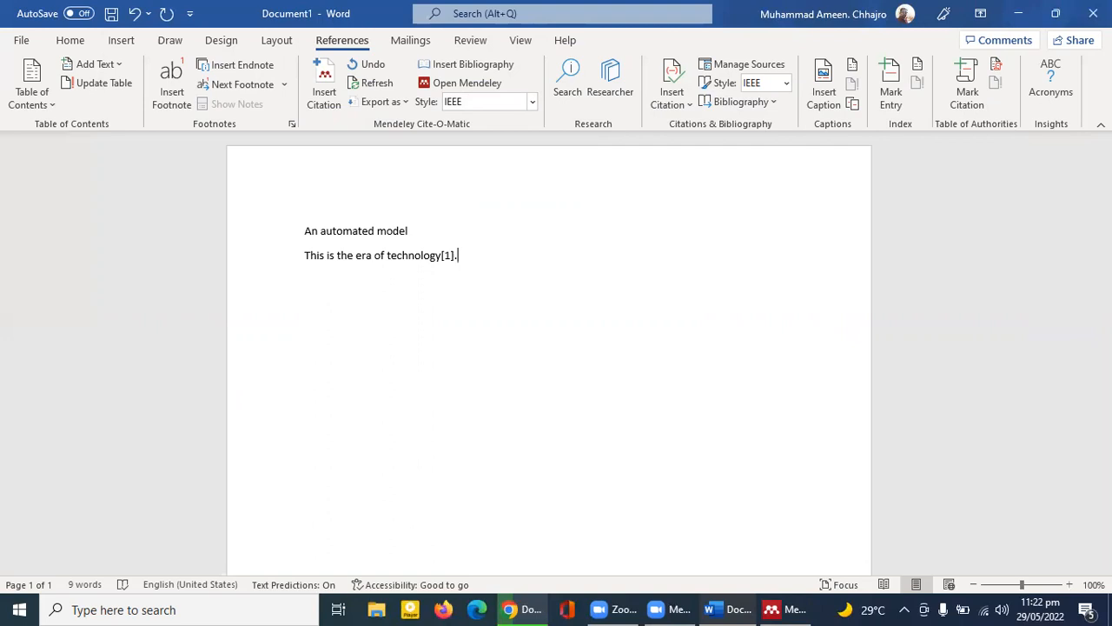
{"action": "type", "text": "its "}
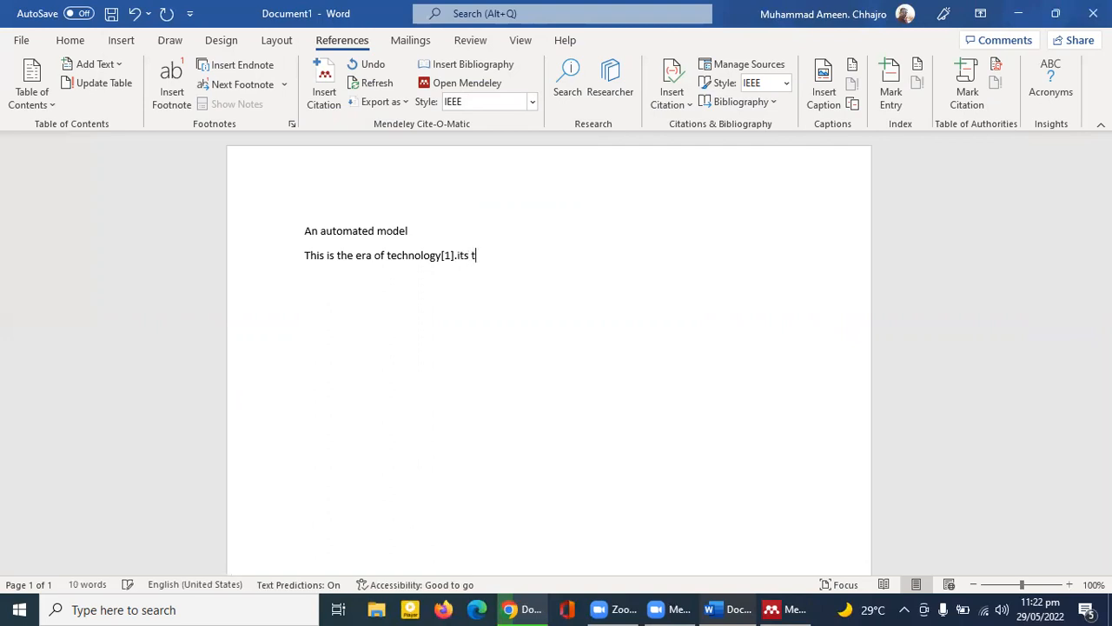
{"action": "type", "text": "is very im"}
{"action": "key", "text": "Tab"}
{"action": "type", "text": "to"}
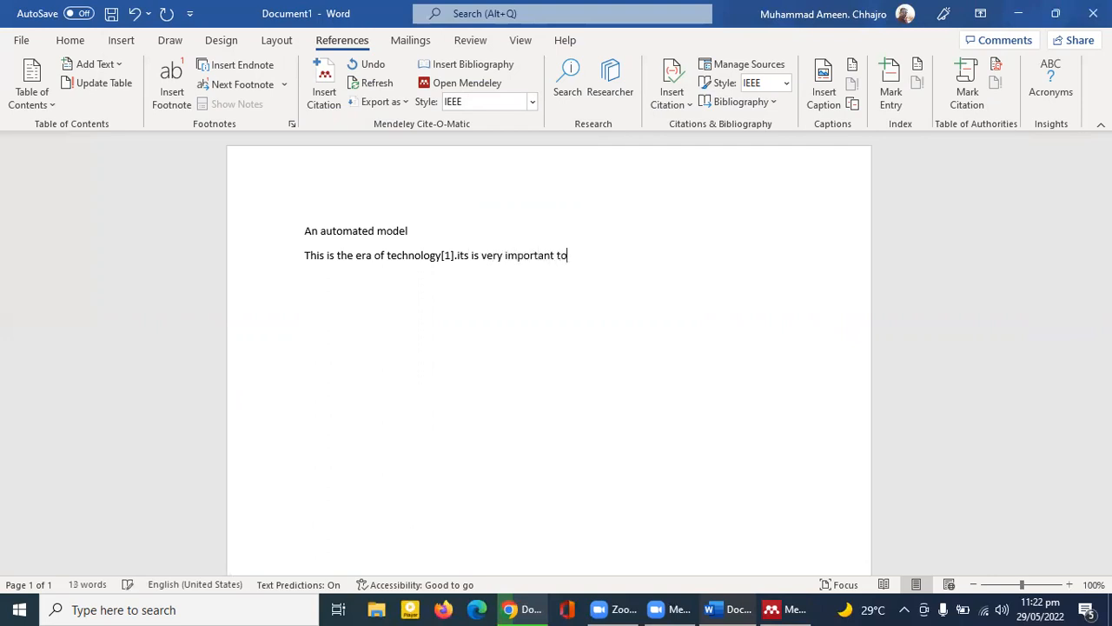
{"action": "type", "text": " know the basics of a"}
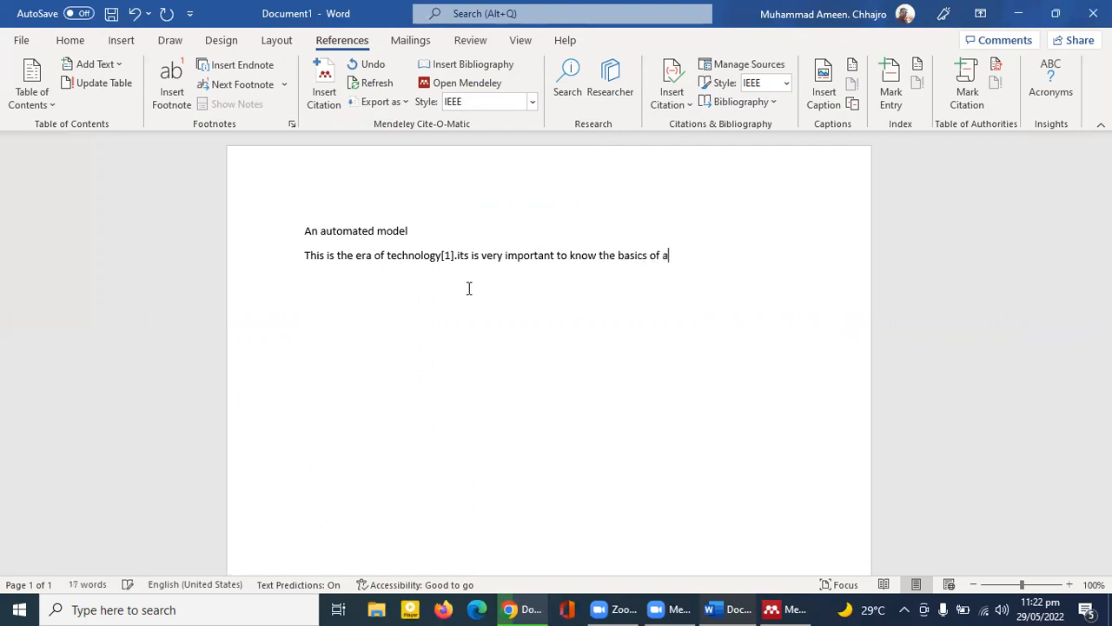
{"action": "key", "text": "BackSpace"}
{"action": "type", "text": "AI"}
- Insert a Mendeley citation after "AI" for the "Grammarly for Windows" entry in the my_thesis folder of Mendeley Desktop
{"action": "left_click", "coordinate": [323, 102]}
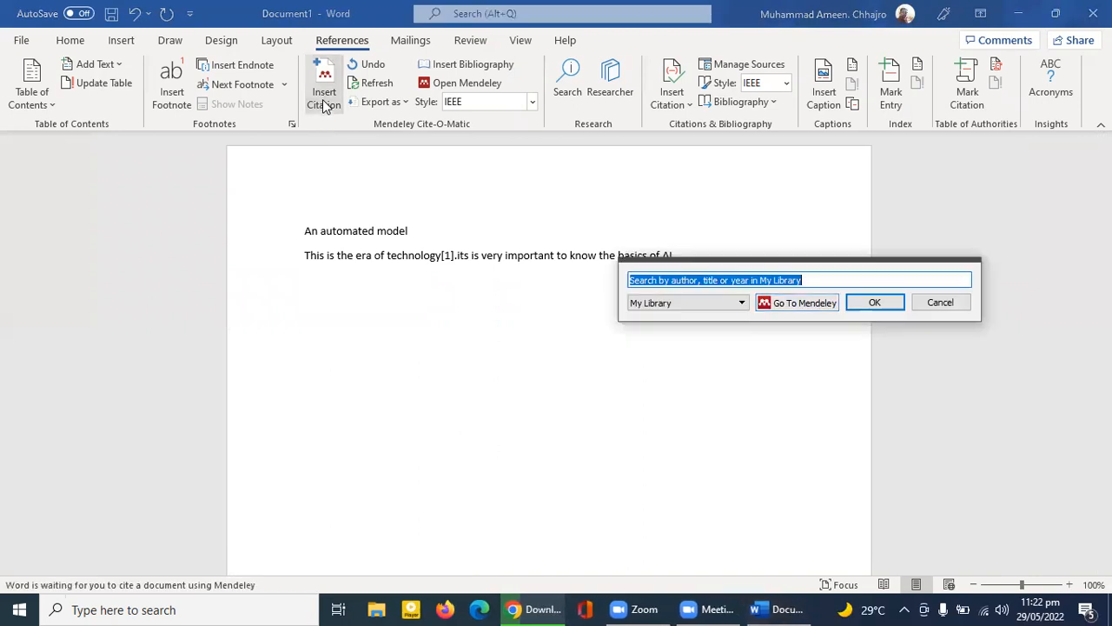
{"action": "left_click", "coordinate": [812, 304]}
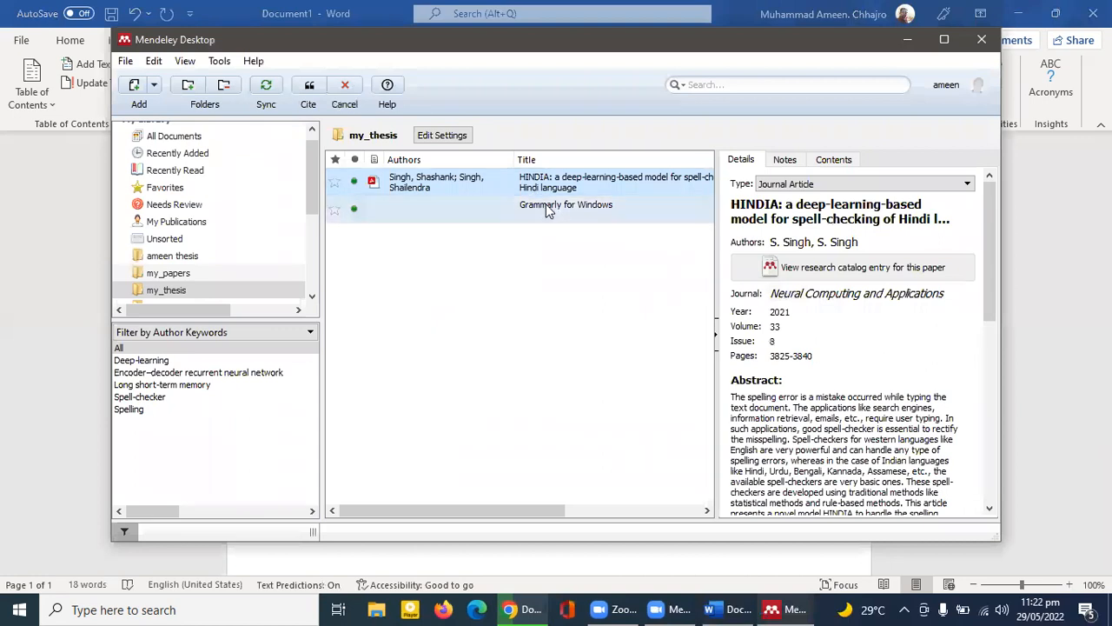
{"action": "left_click", "coordinate": [546, 204]}
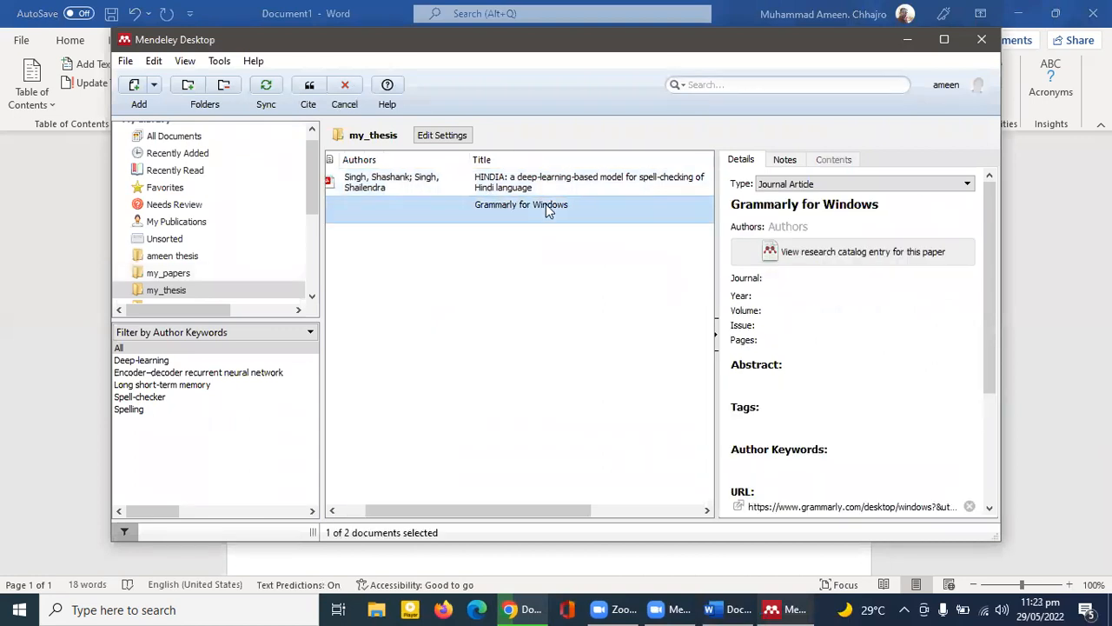
{"action": "left_click", "coordinate": [309, 87]}
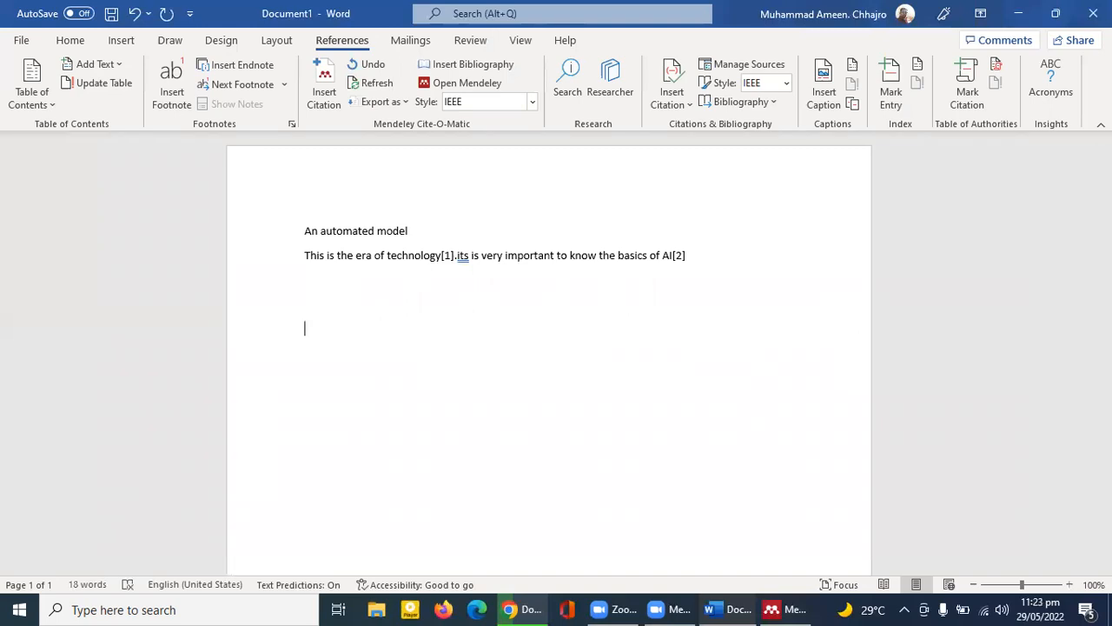
- Add a "References" heading below the body text and insert the Mendeley bibliography under it
{"action": "type", "text": "References"}
{"action": "key", "text": "Return"}
{"action": "left_click", "coordinate": [467, 65]}
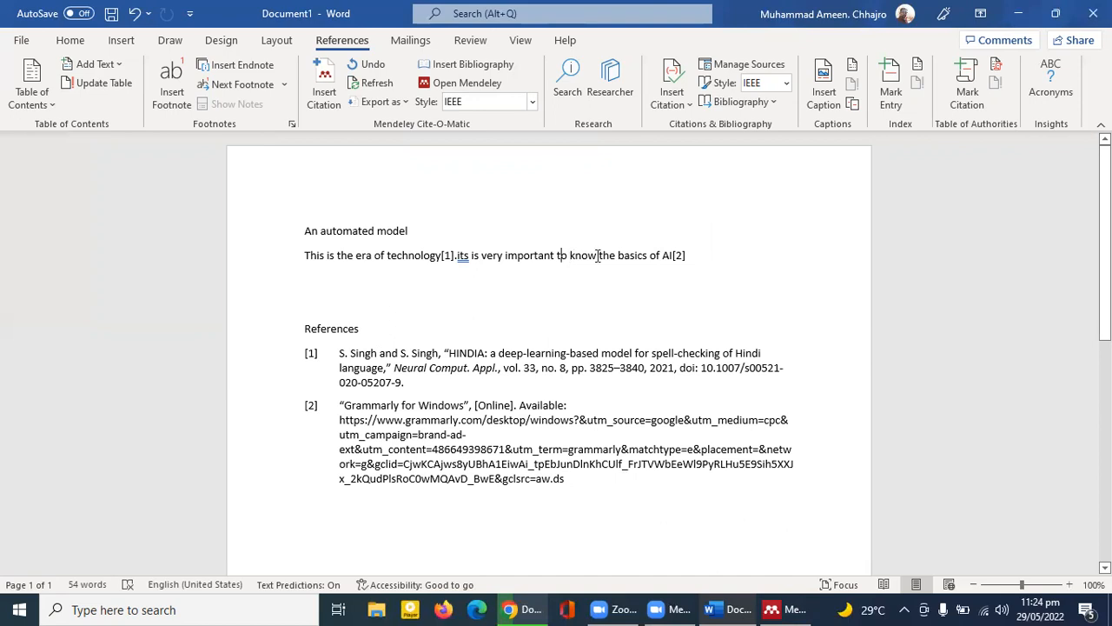
{"action": "left_click", "coordinate": [702, 261]}
{"action": "left_click", "coordinate": [592, 480]}
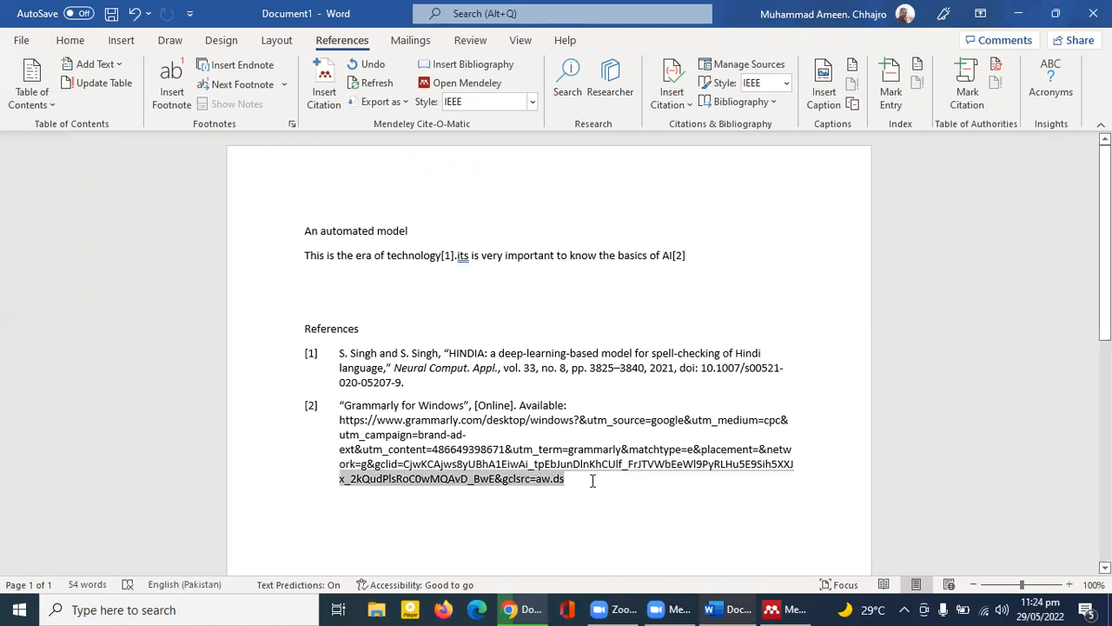
{"action": "left_click", "coordinate": [455, 292]}
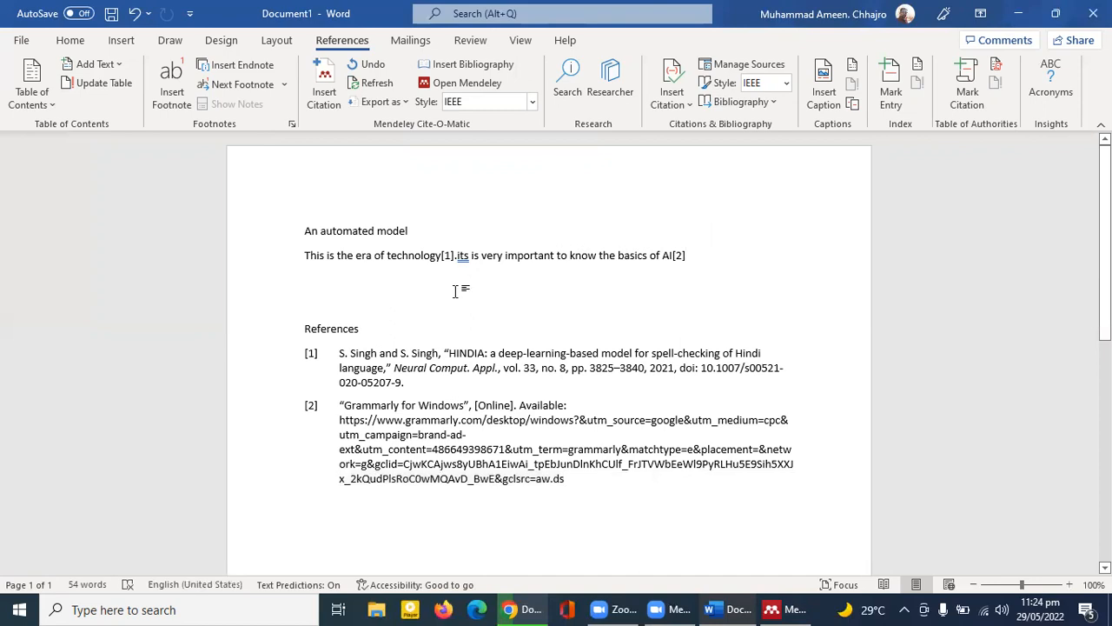